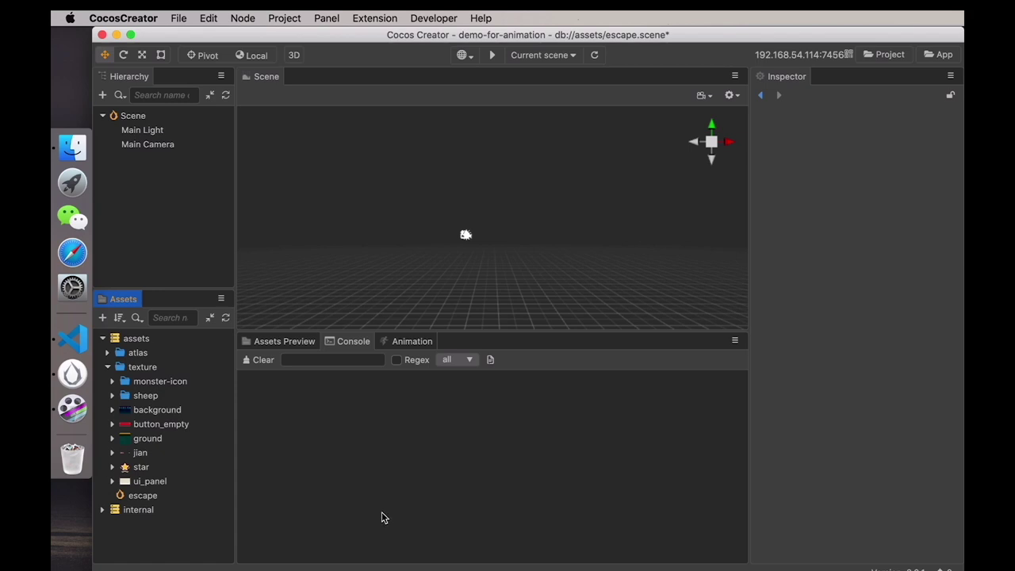
left_click(167, 411)
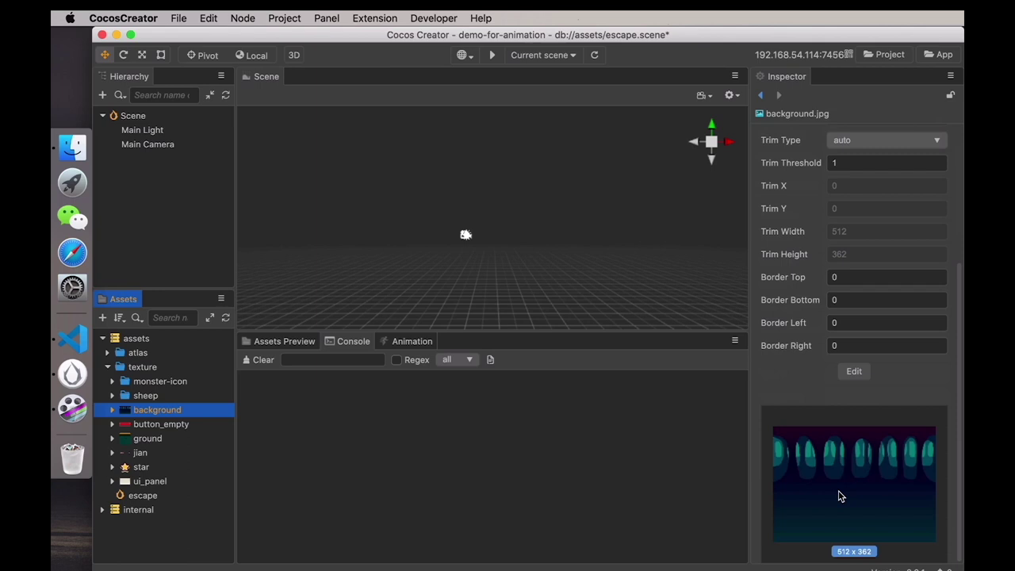
left_click(182, 438)
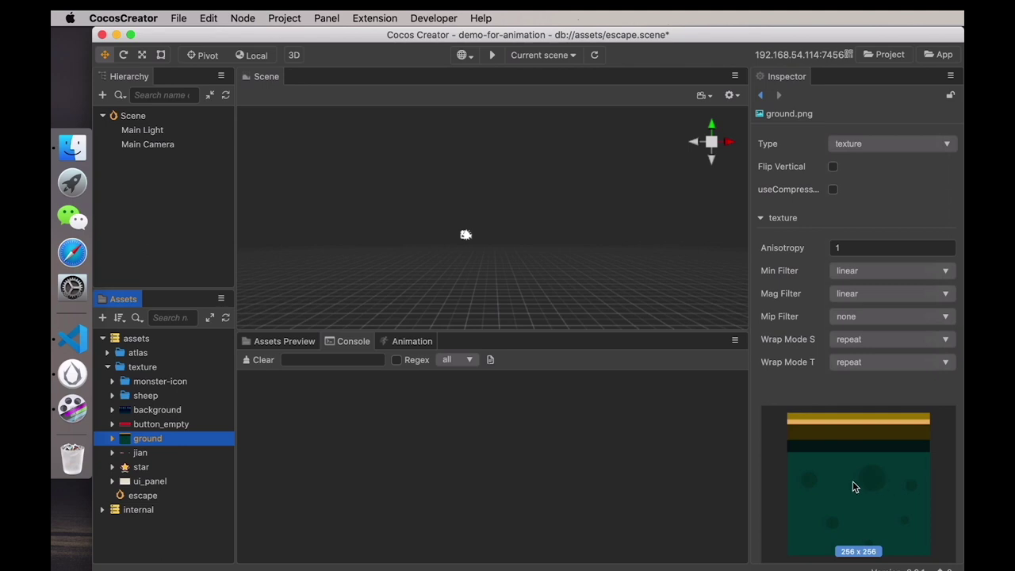
left_click(110, 396)
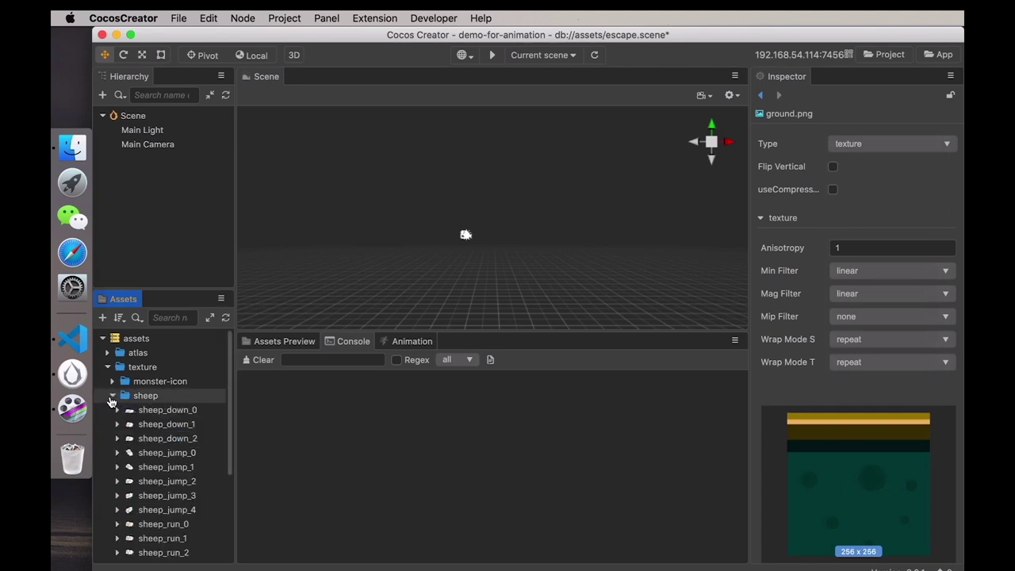
left_click(176, 453)
scroll(832, 527, "down", 5)
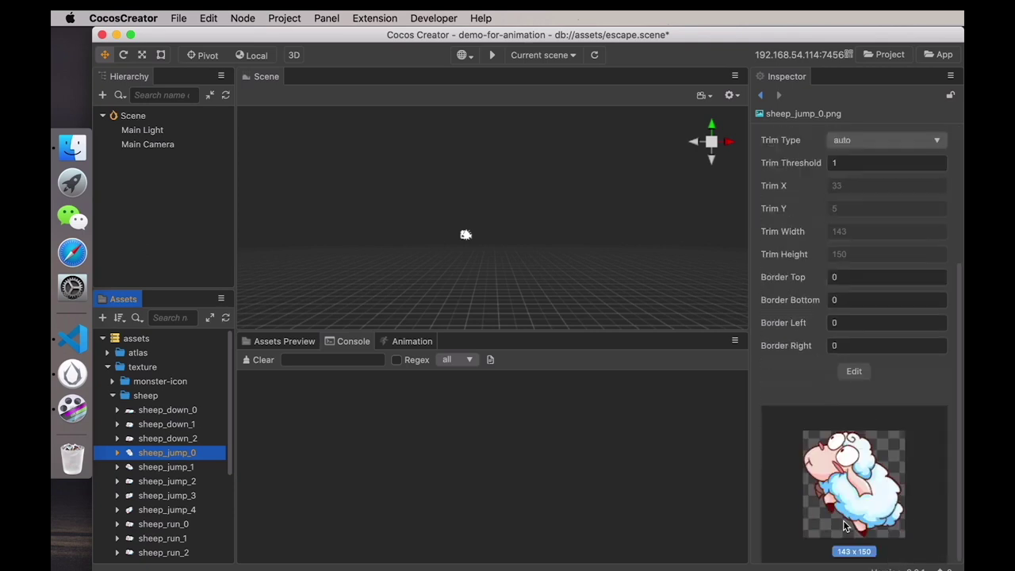
left_click(185, 481)
left_click(186, 468)
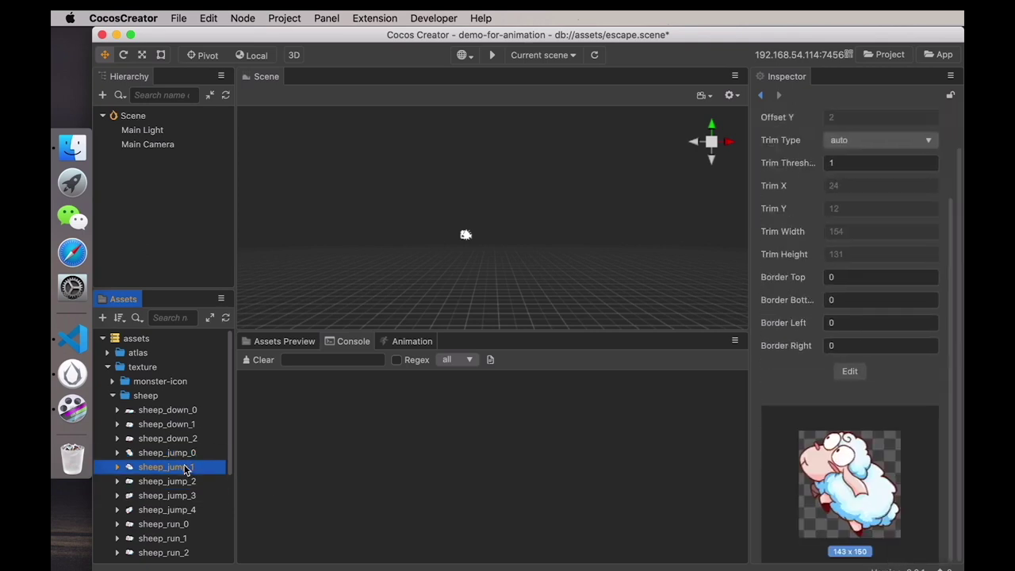
left_click(182, 496)
scroll(871, 525, "down", 5)
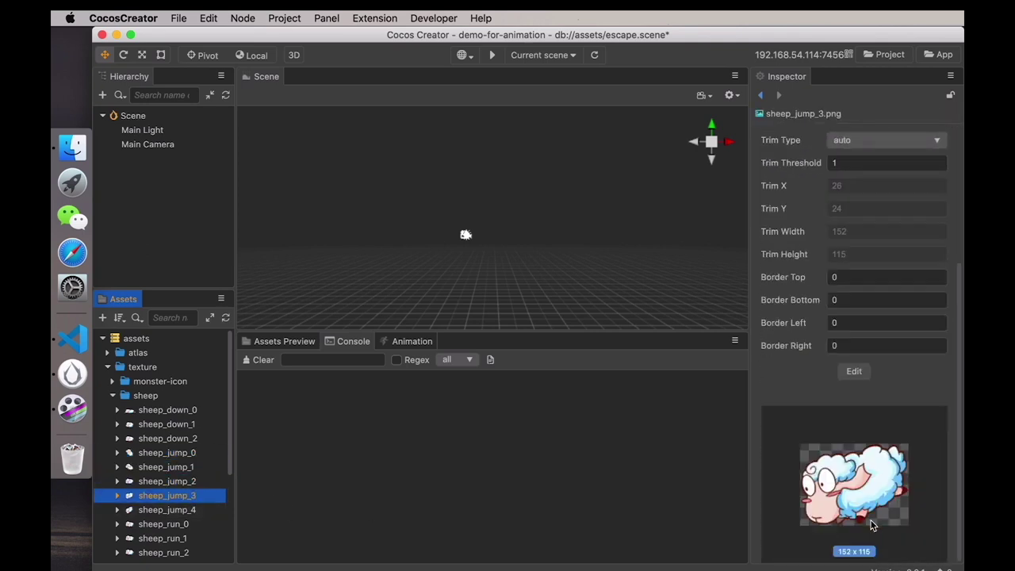
left_click(198, 524)
scroll(852, 522, "down", 5)
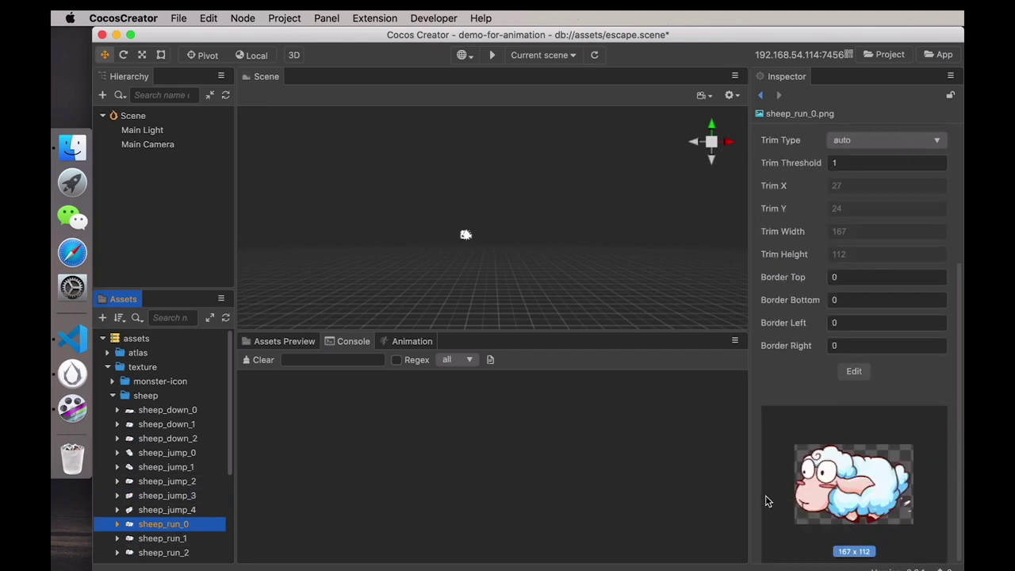
left_click(182, 539)
scroll(862, 493, "down", 5)
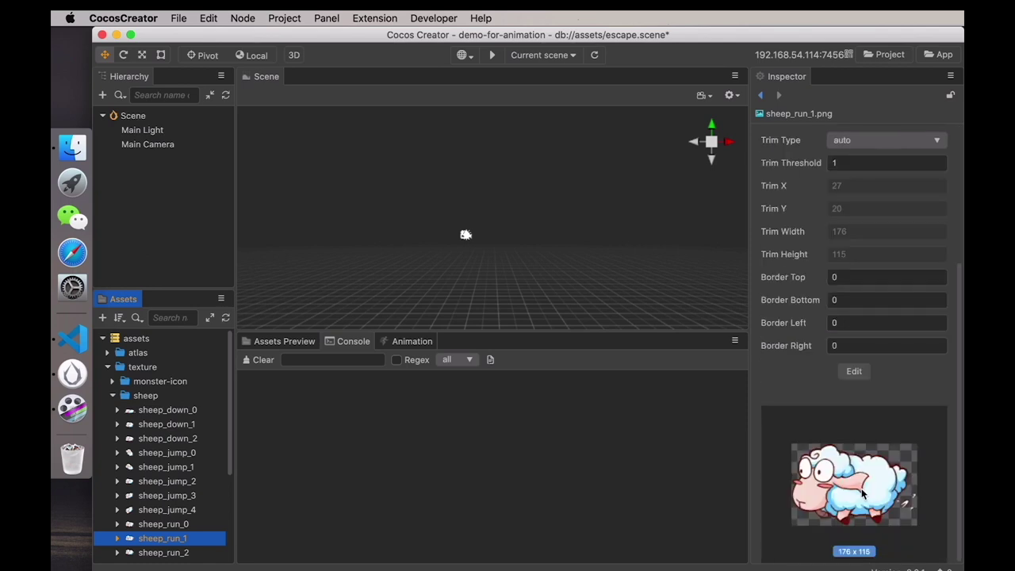
scroll(208, 507, "down", 1)
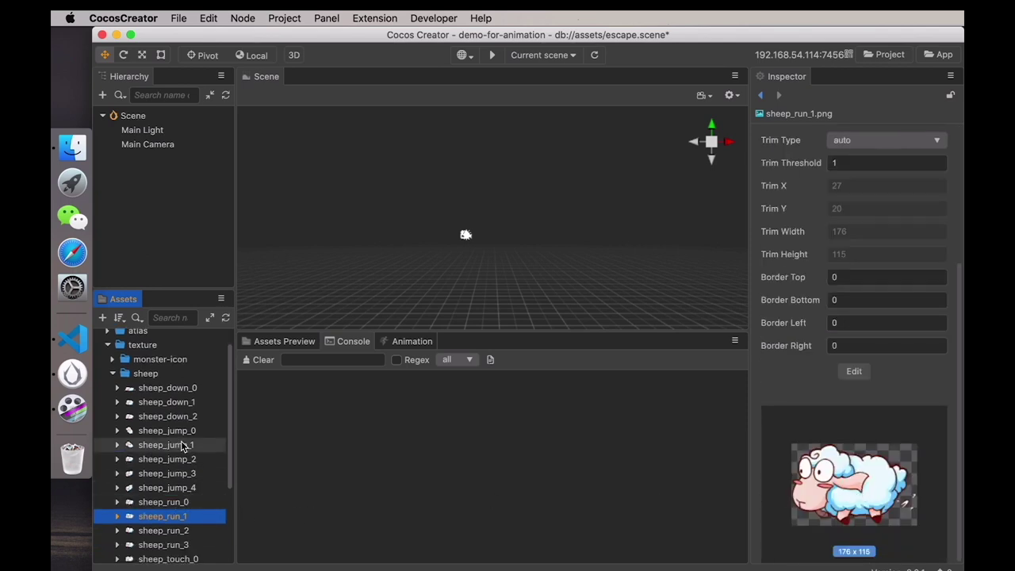
left_click(114, 375)
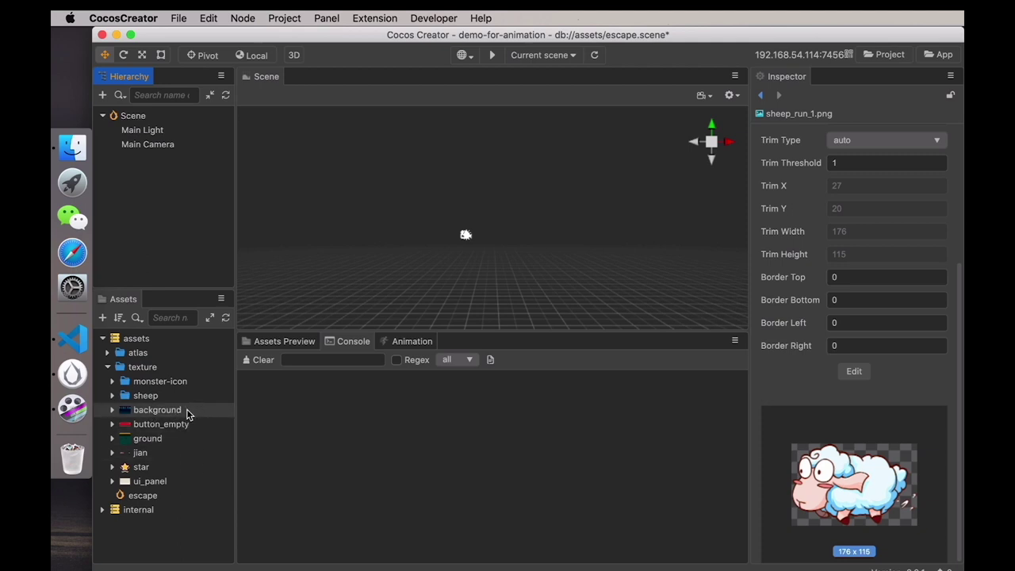
Add a Canvas node with its Camera child, then bring up background.jpg's texture settings
right_click(143, 167)
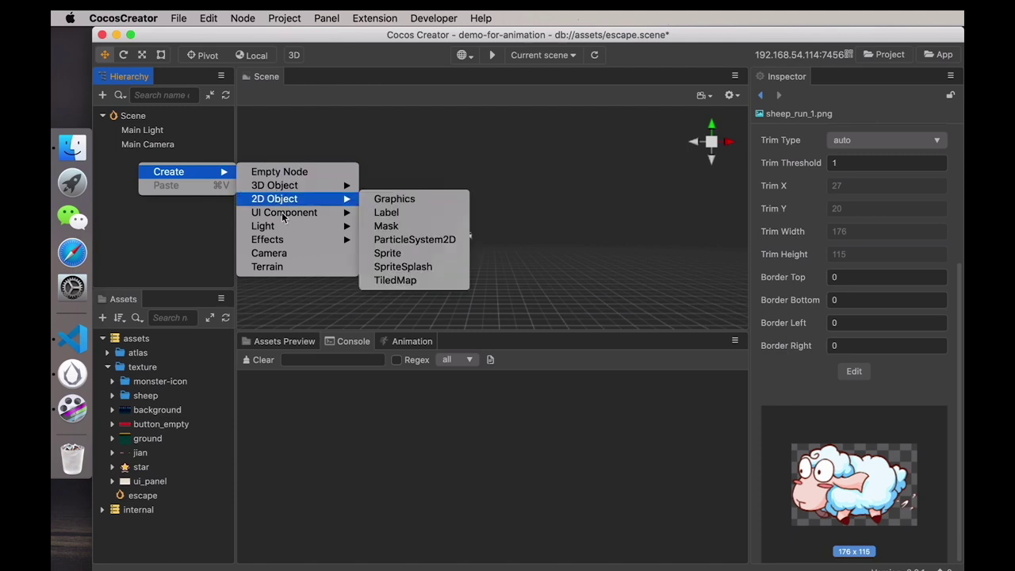
mouse_move(293, 218)
left_click(396, 227)
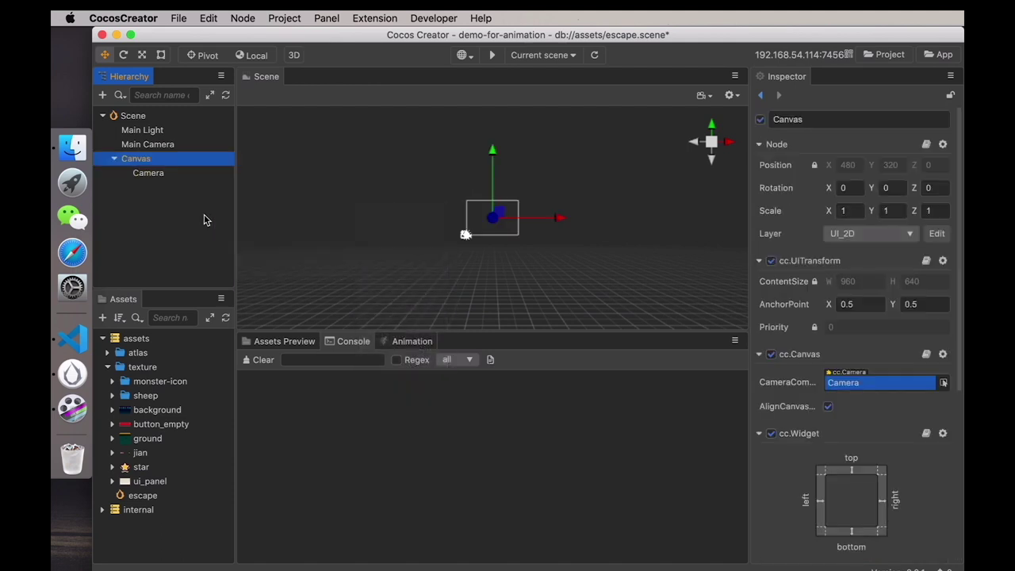
left_click_drag(157, 409, 160, 186)
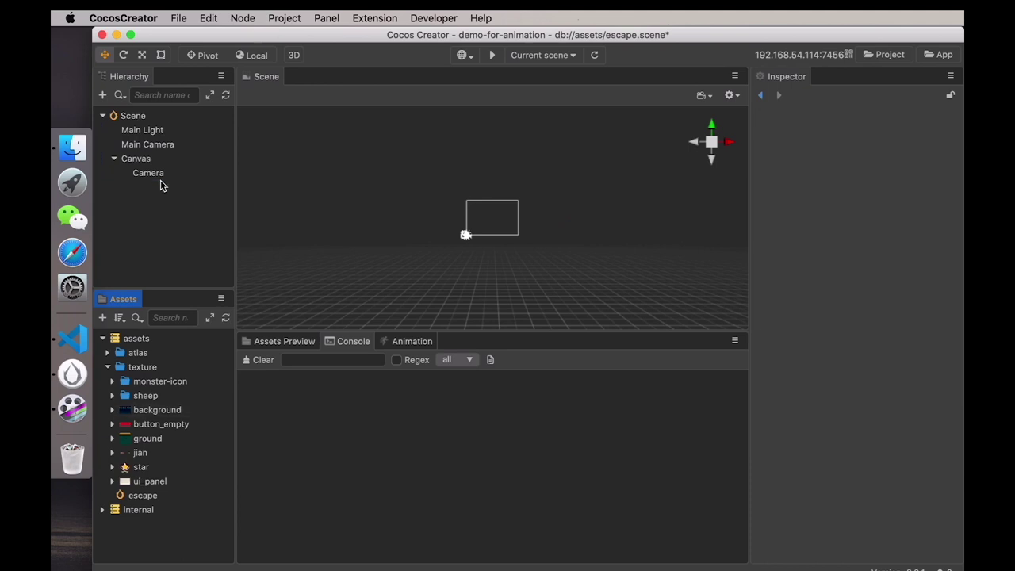
left_click(163, 410)
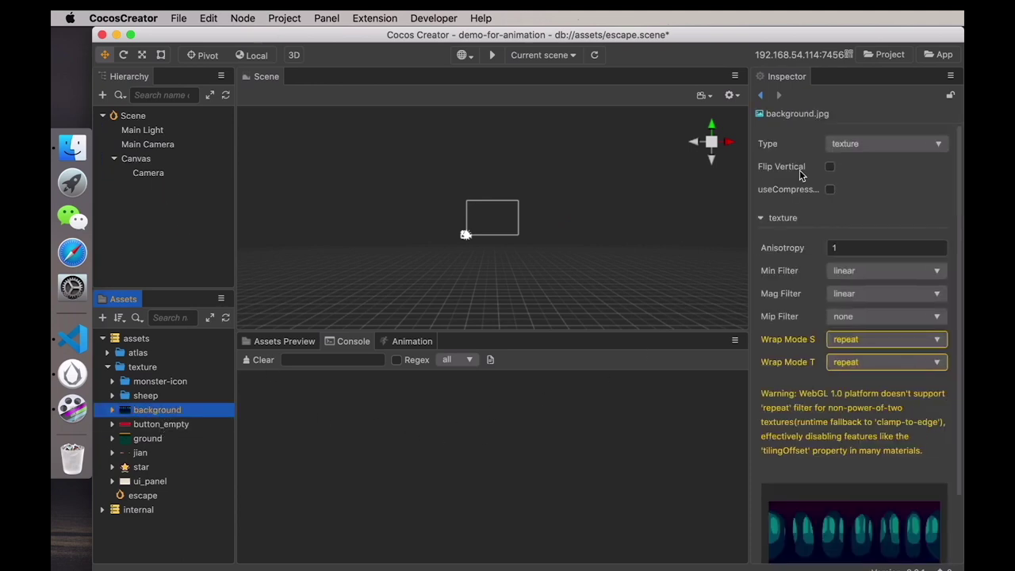
Make background.jpg a sprite-frame and add it as a 512 x 362 sprite under Canvas
left_click(878, 148)
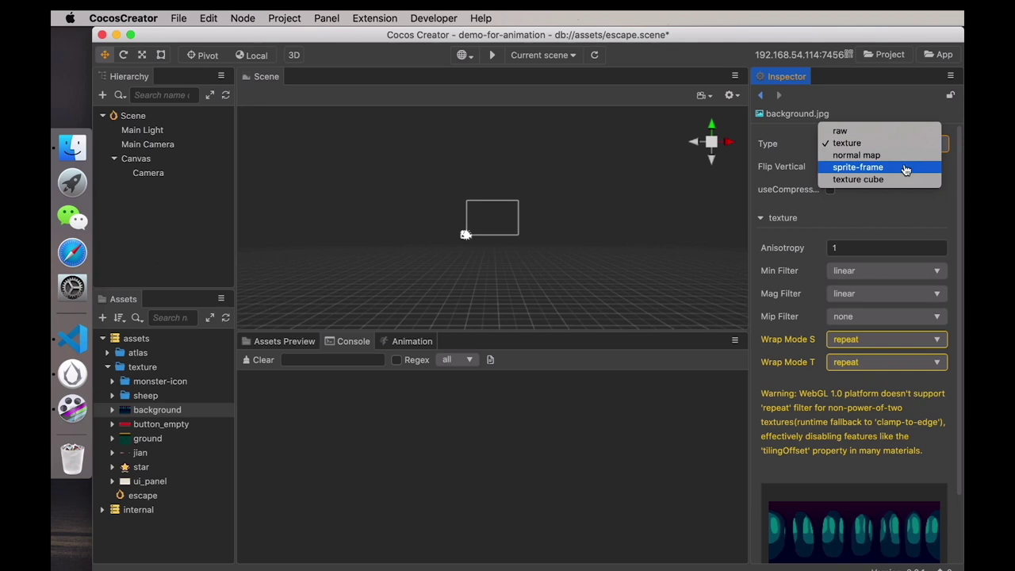
left_click(905, 168)
left_click(955, 115)
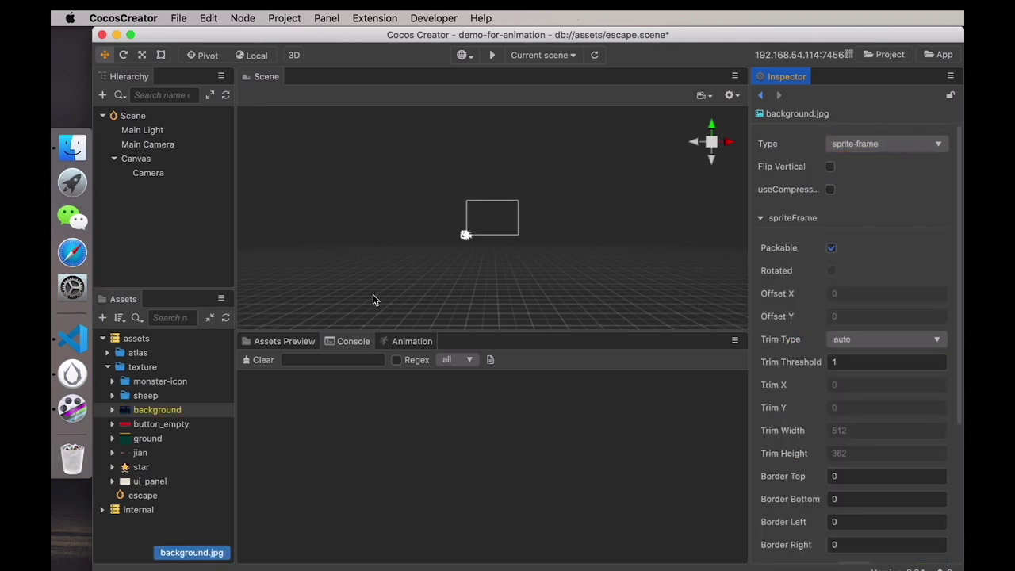
left_click_drag(161, 409, 157, 187)
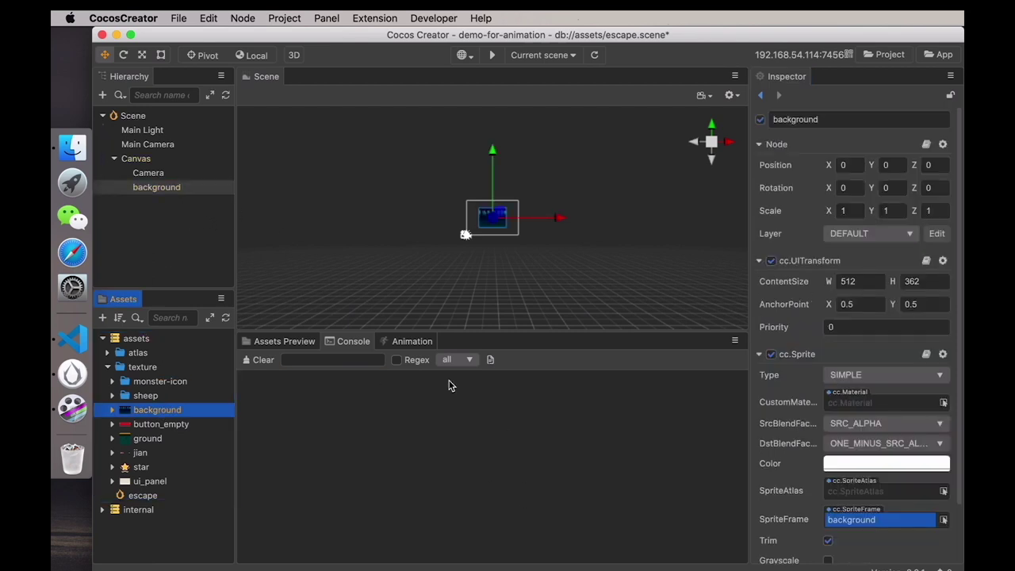
Switch the scene to 2D and size the background sprite to 1024 x 724
left_click(294, 56)
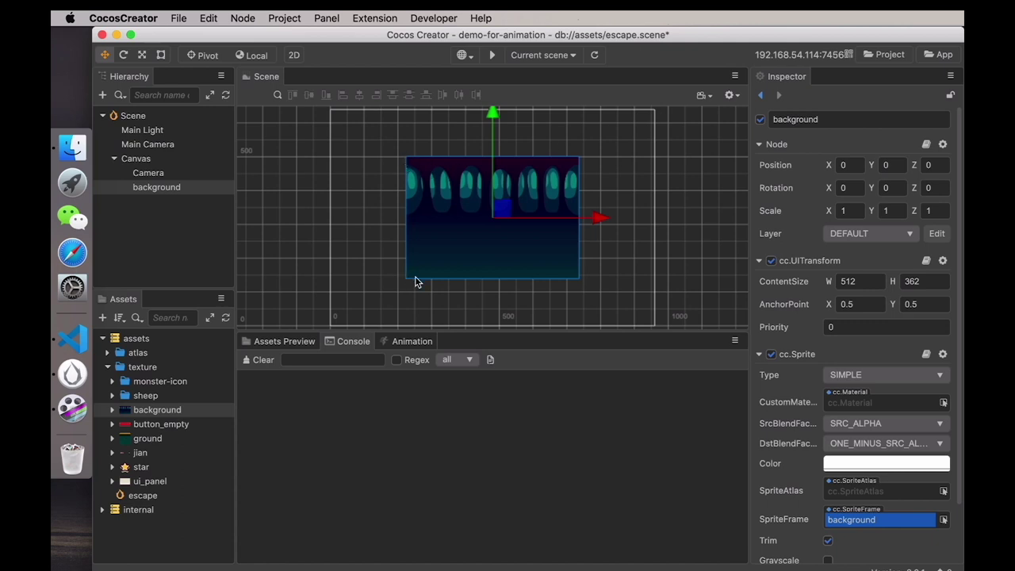
left_click(851, 280)
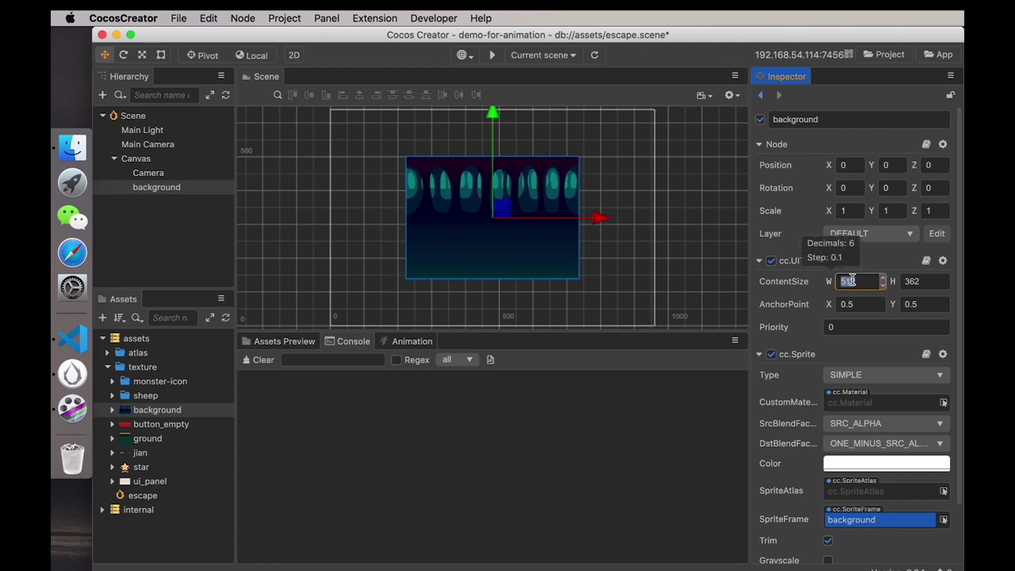
type("1024")
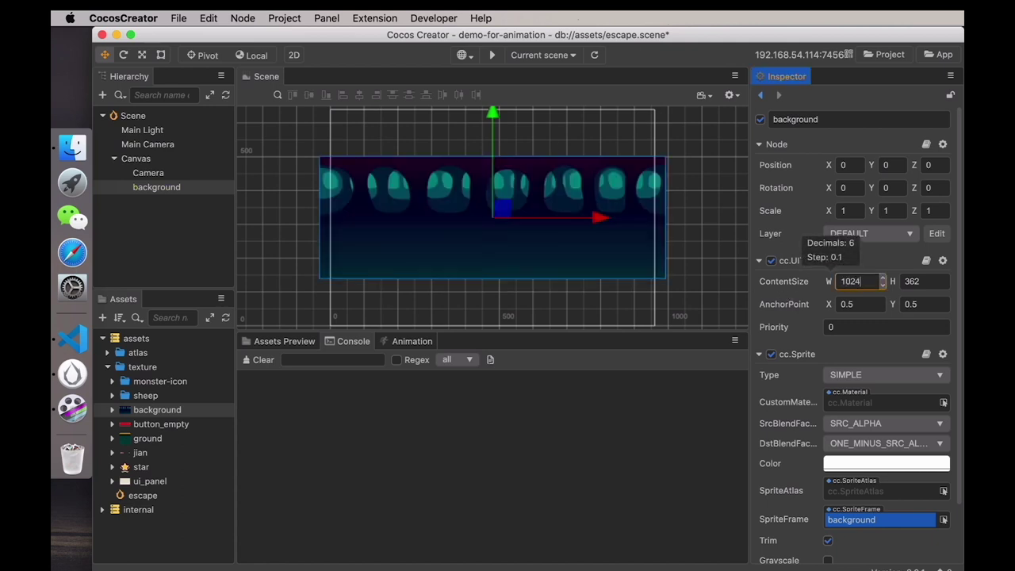
left_click(922, 282)
type("7")
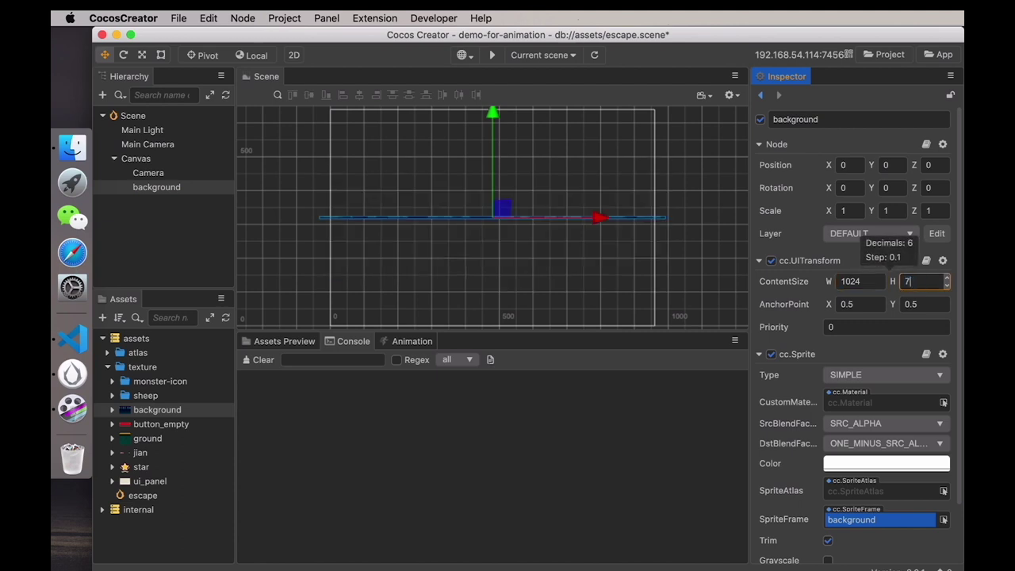
type("24")
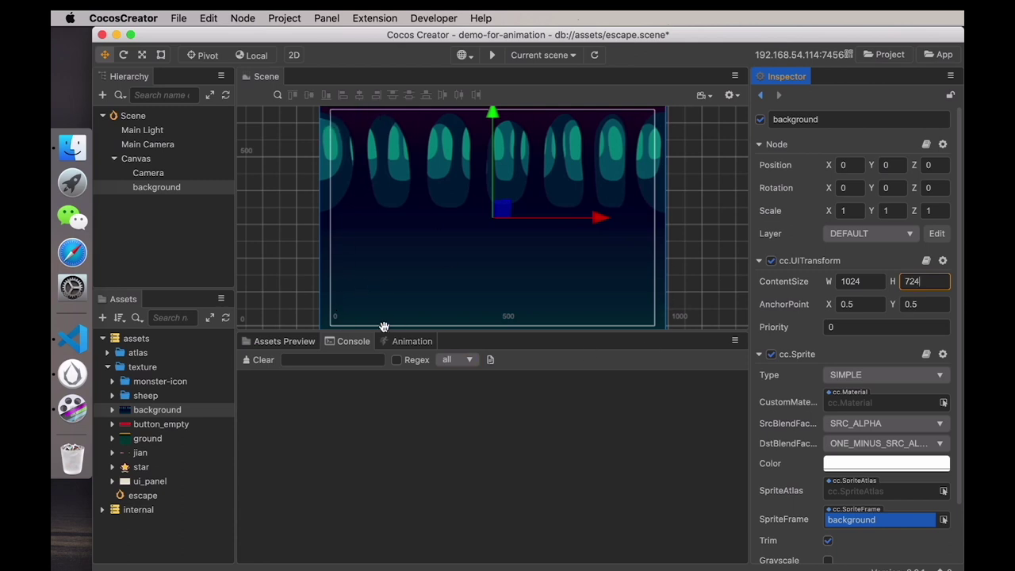
Select button_empty through ui_panel and set all five images to sprite-frame type
left_click(145, 441)
key("Up")
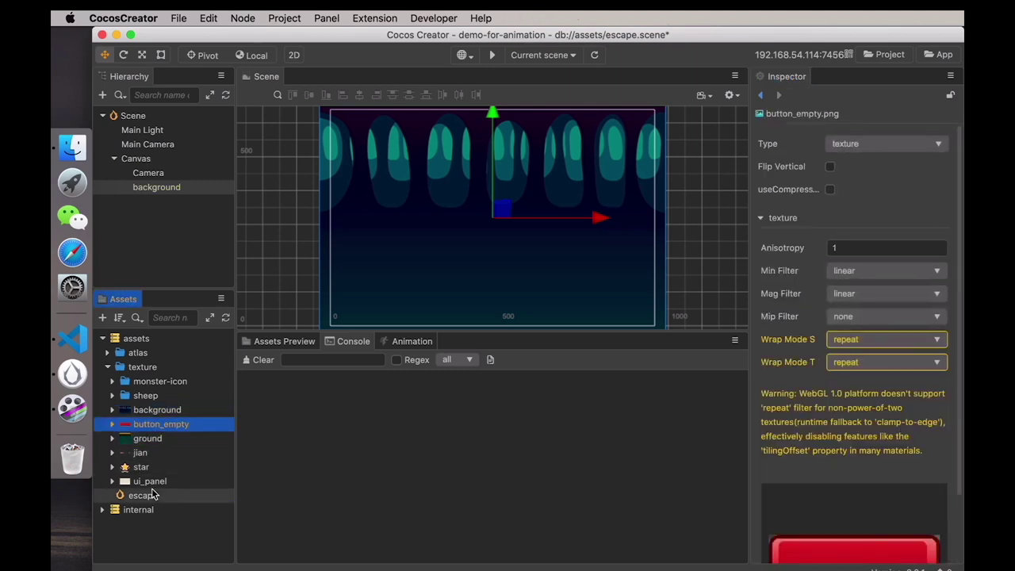
left_click(146, 482, "shift")
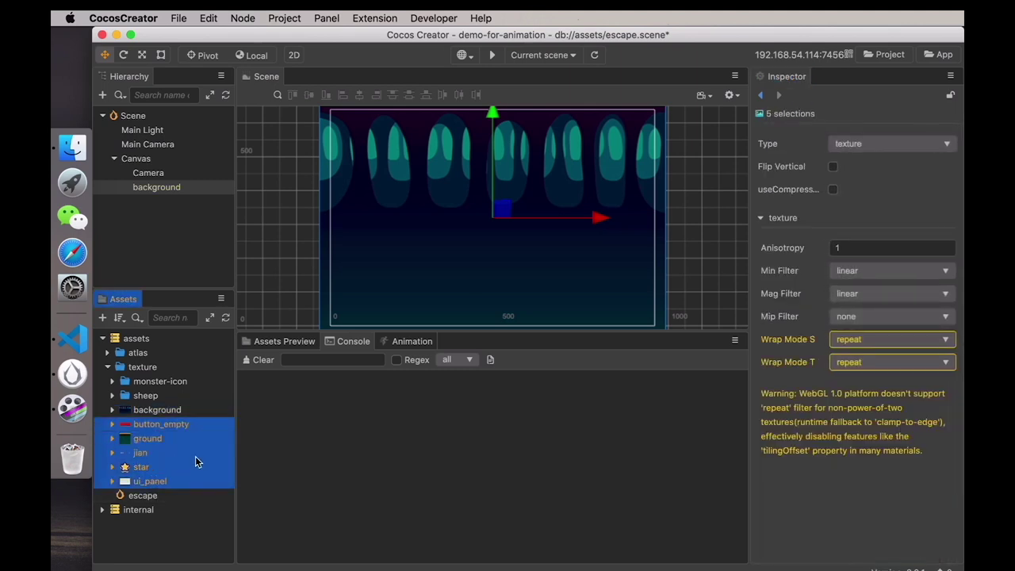
left_click(856, 143)
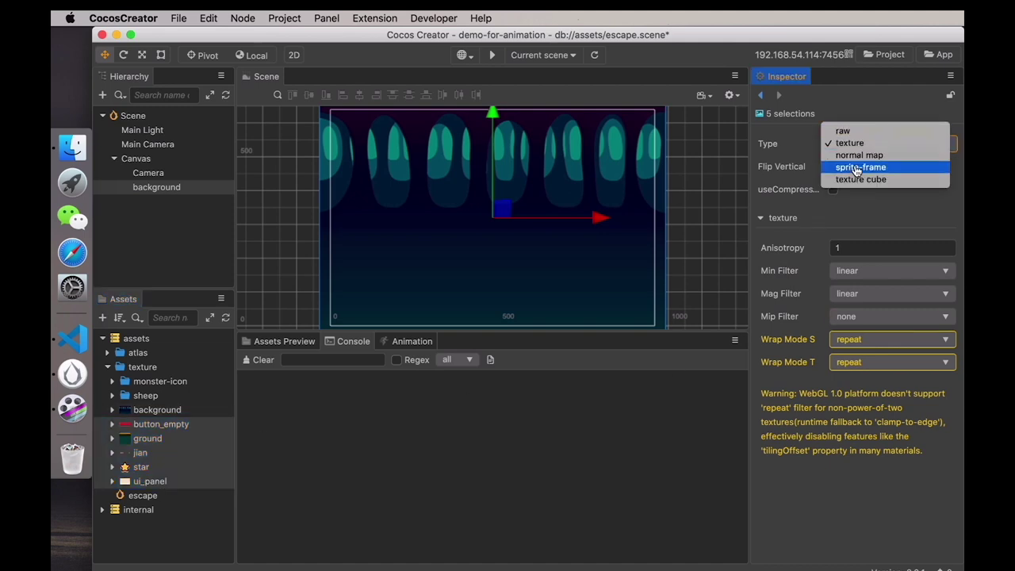
left_click(848, 168)
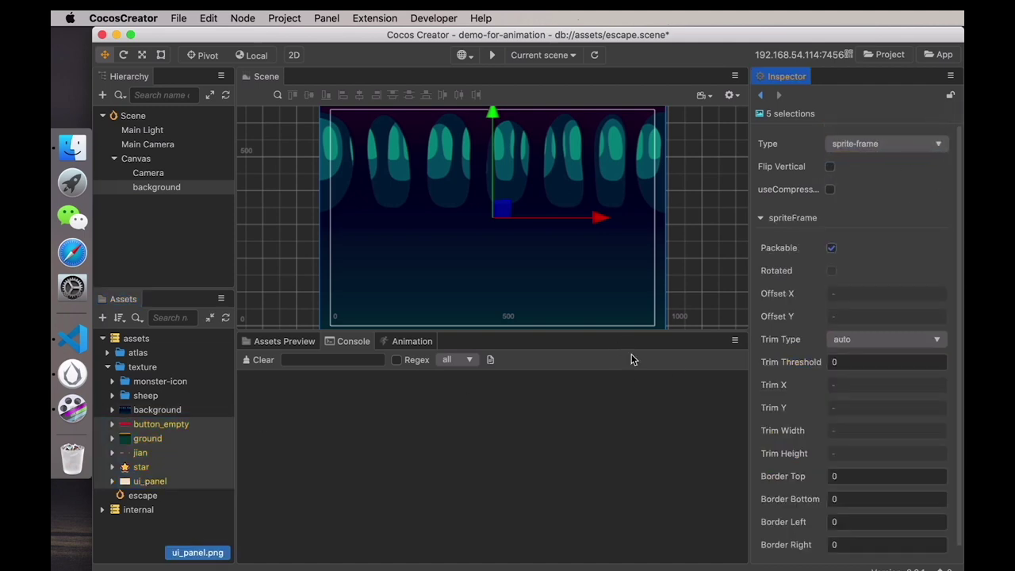
Add the ground texture as a sprite node under Canvas at the scene's lower left
left_click(182, 412)
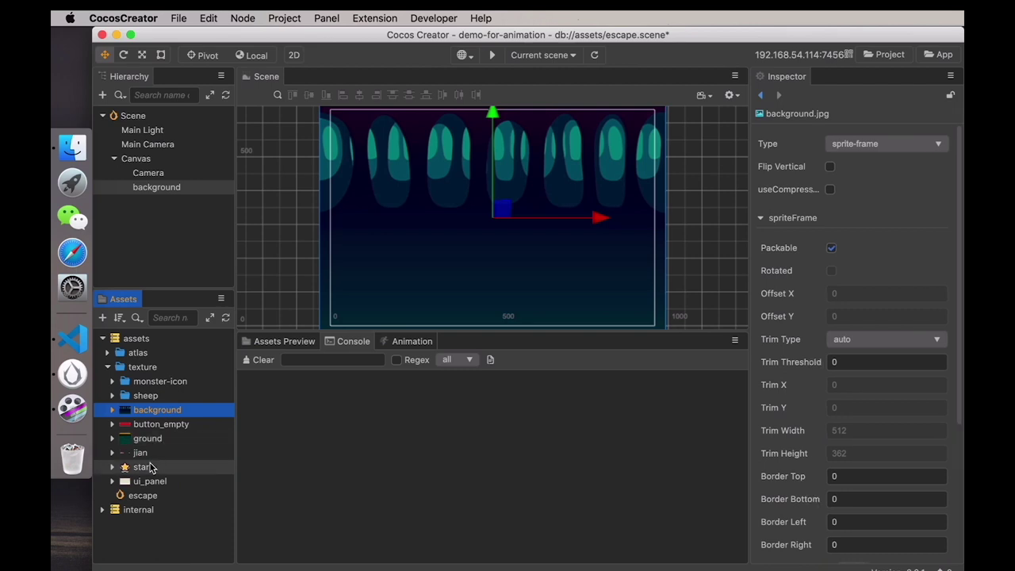
left_click_drag(149, 441, 173, 203)
left_click_drag(488, 212, 379, 273)
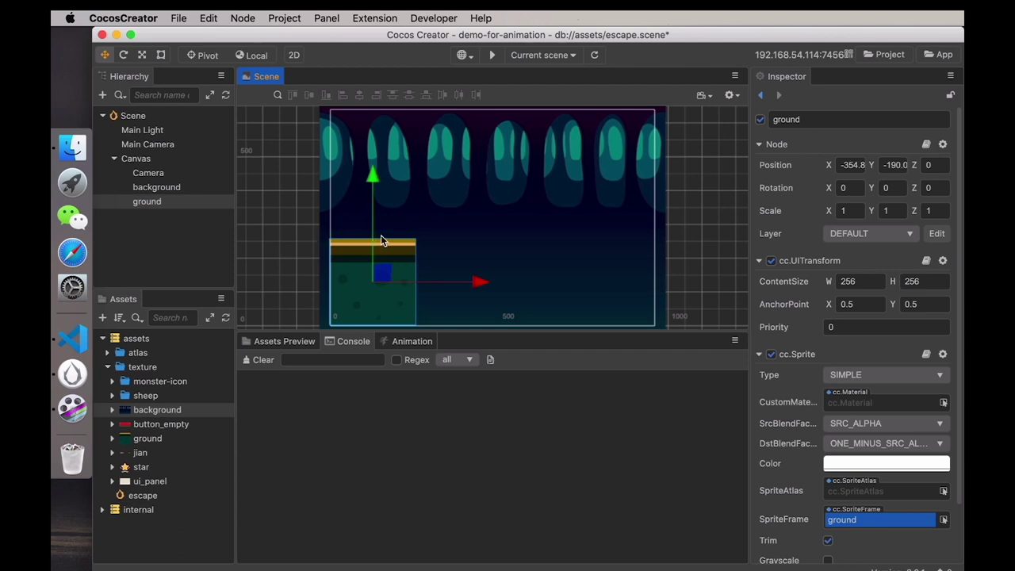
Try resizing the ground with the Rect tool, then undo back to 256 x 256
key("t")
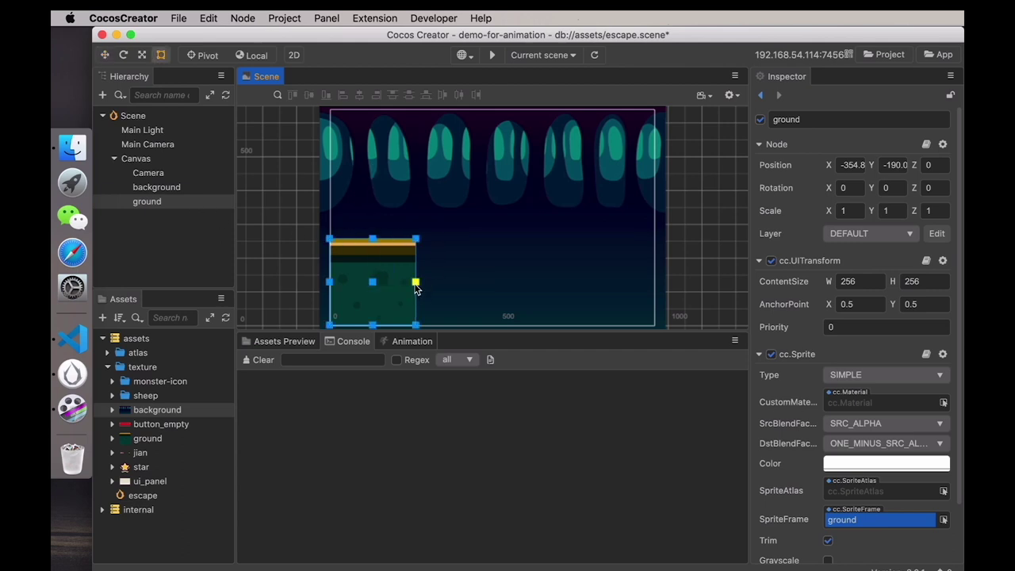
left_click_drag(416, 282, 551, 283)
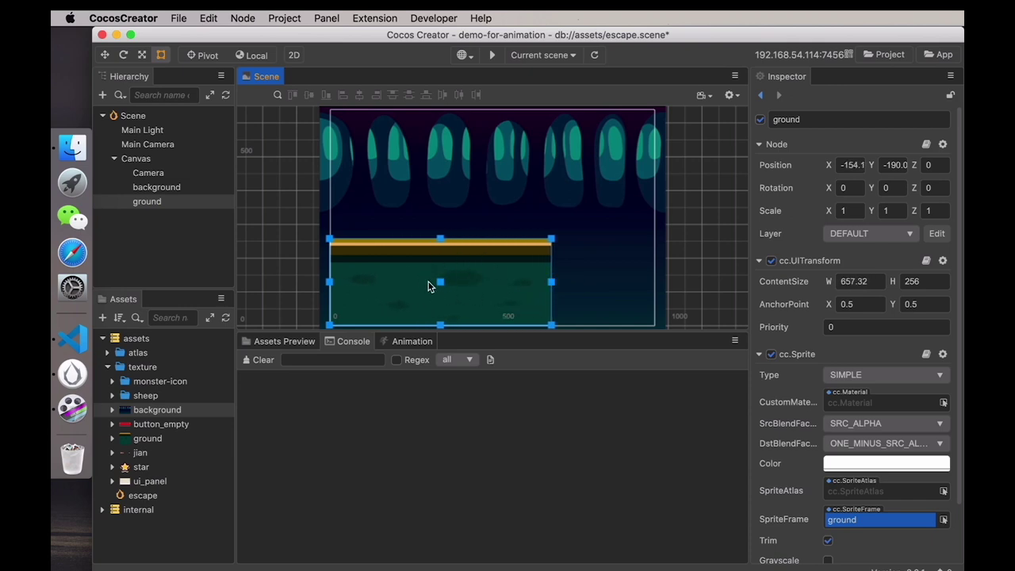
left_click_drag(551, 282, 420, 291)
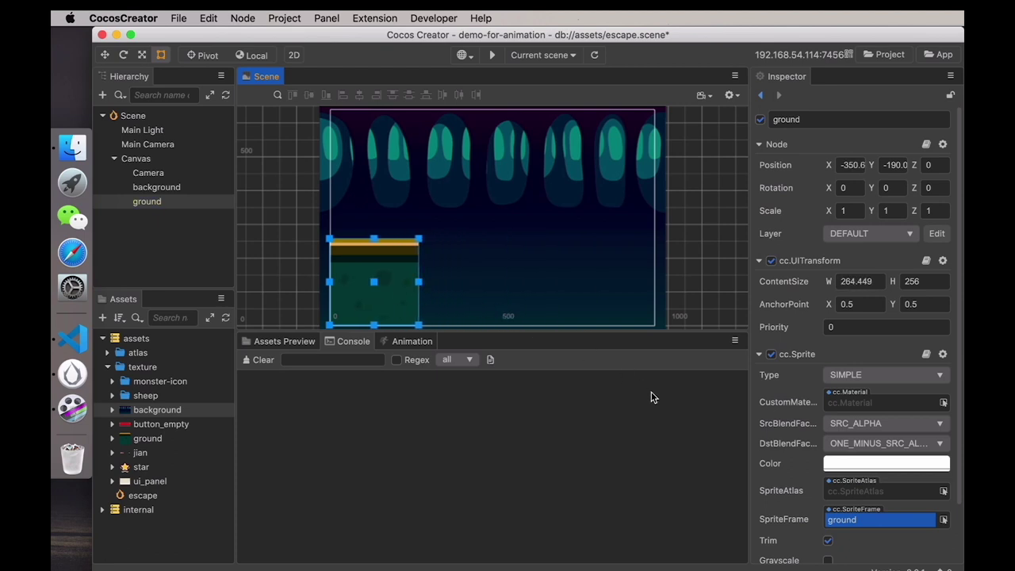
key("ctrl+z")
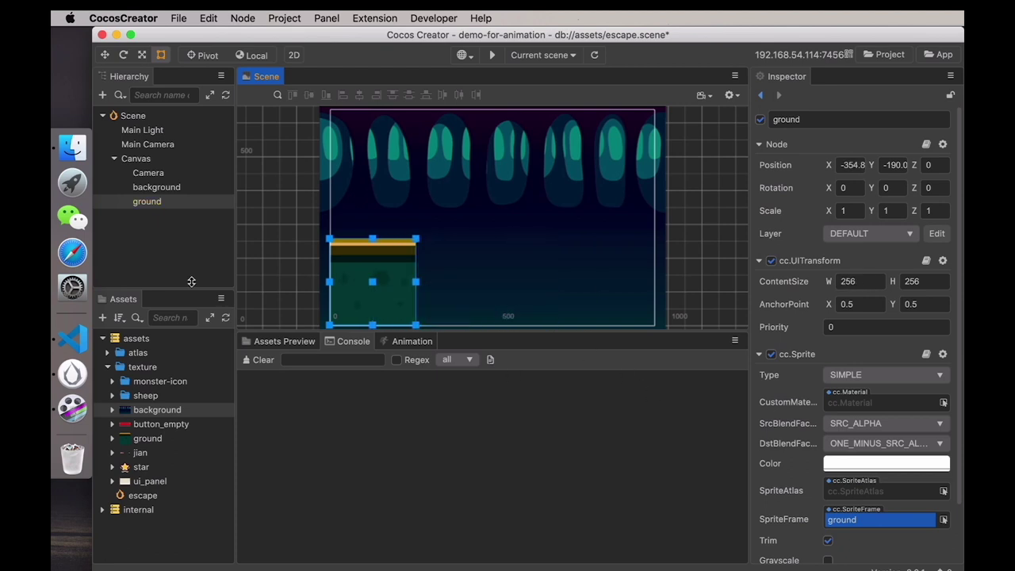
scroll(830, 344, "down", 2)
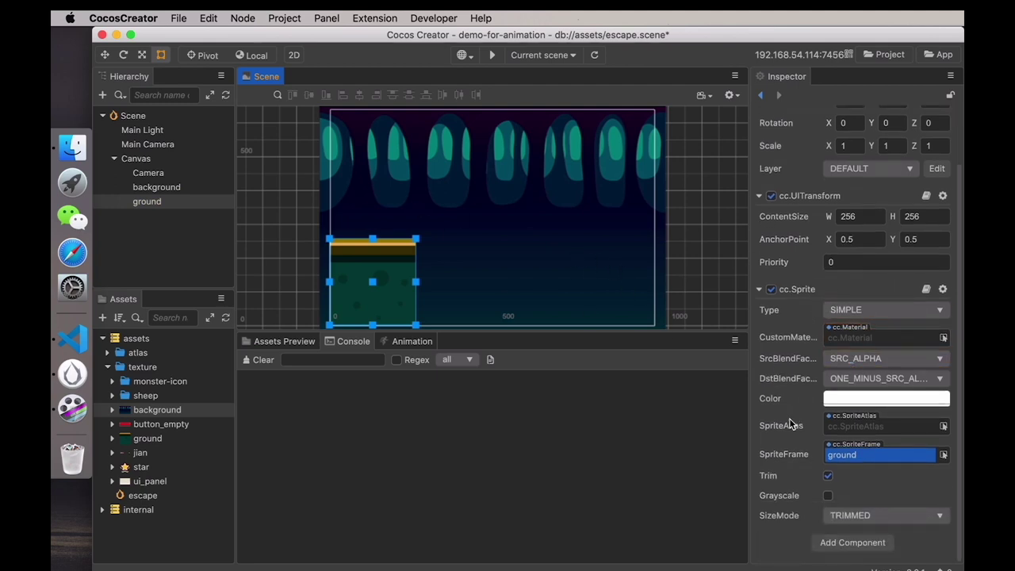
Set the ground sprite to TILED and stretch it about 997 wide across the scene
left_click(863, 313)
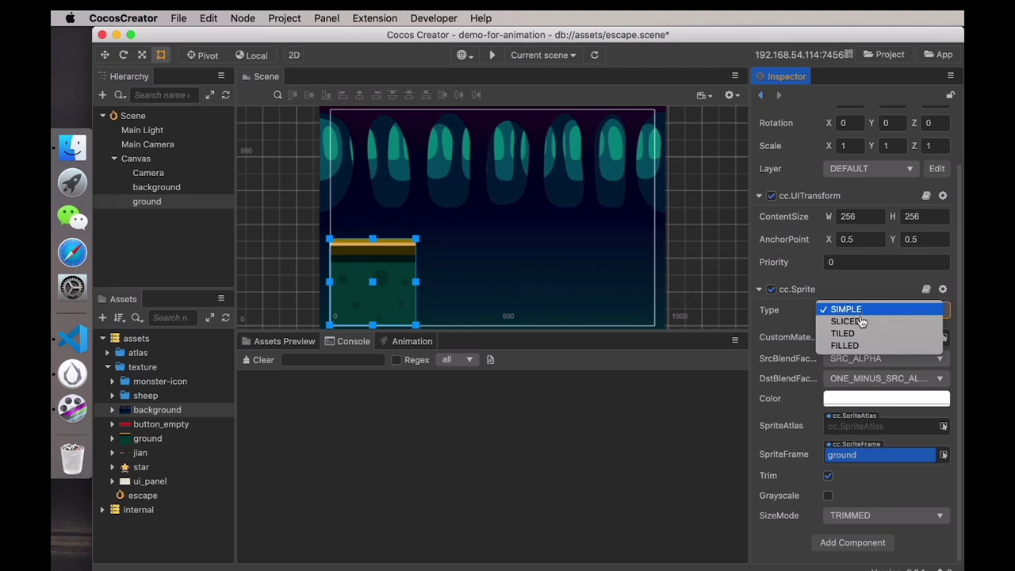
left_click(844, 334)
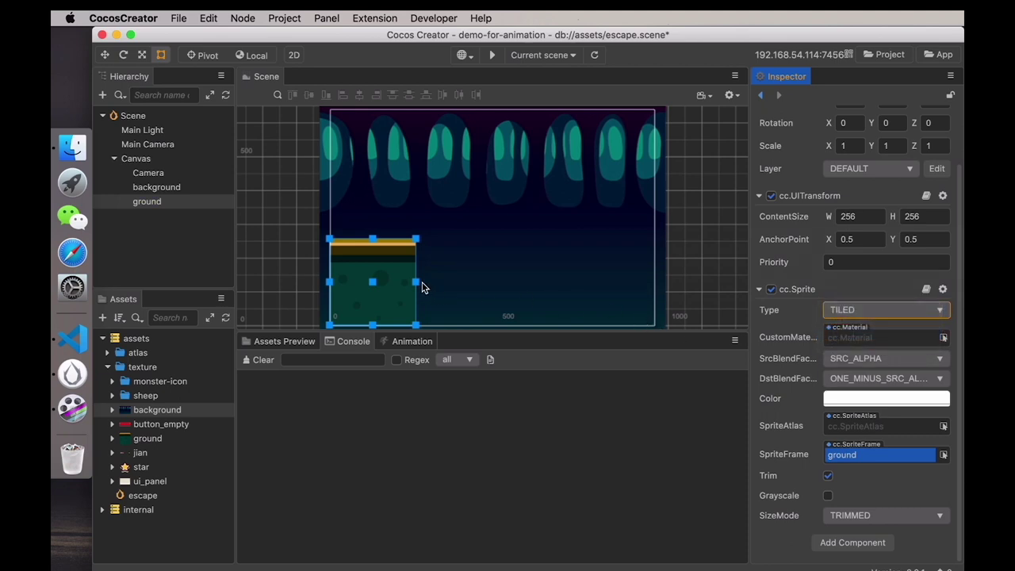
left_click_drag(416, 284, 666, 282)
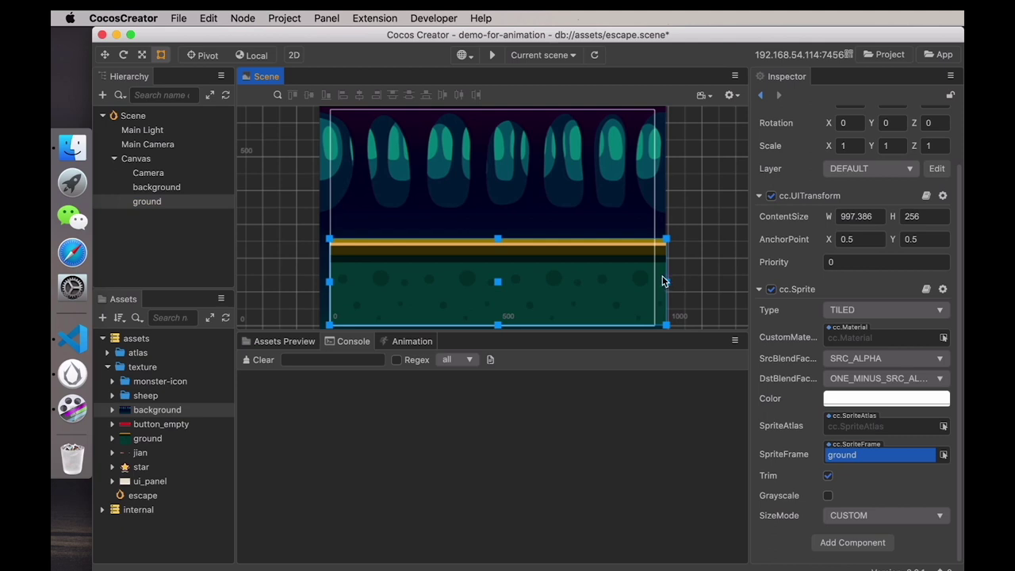
Set the ground's content width to 1024 and Position X to 0
left_click(863, 219)
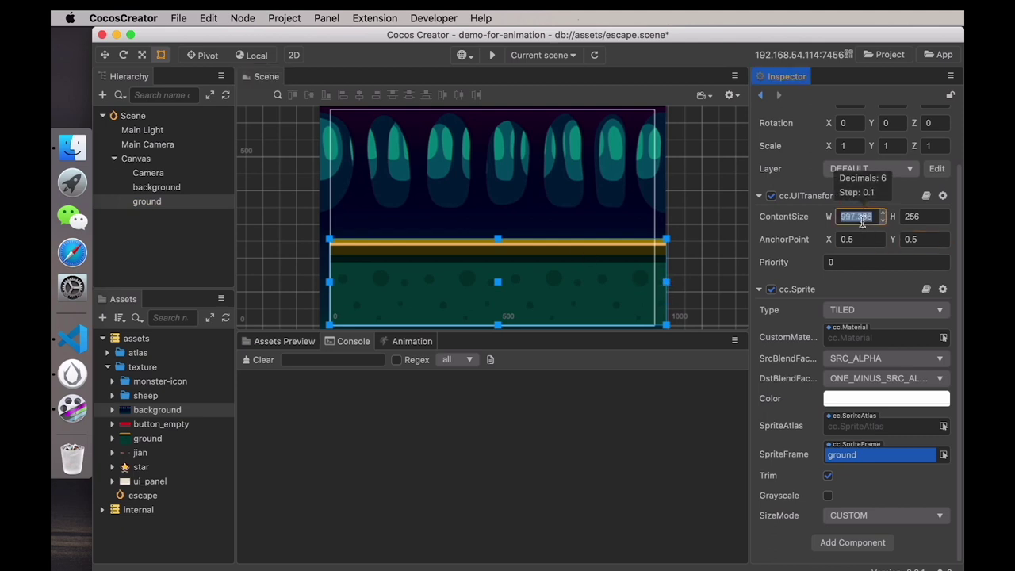
type("1024")
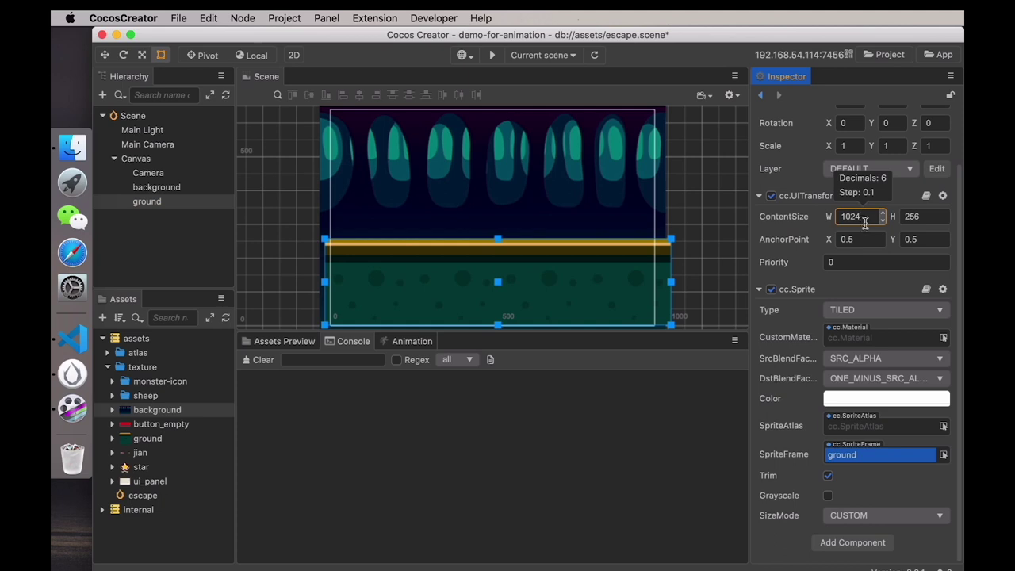
scroll(856, 215, "up", 1)
scroll(831, 167, "up", 3)
left_click(849, 165)
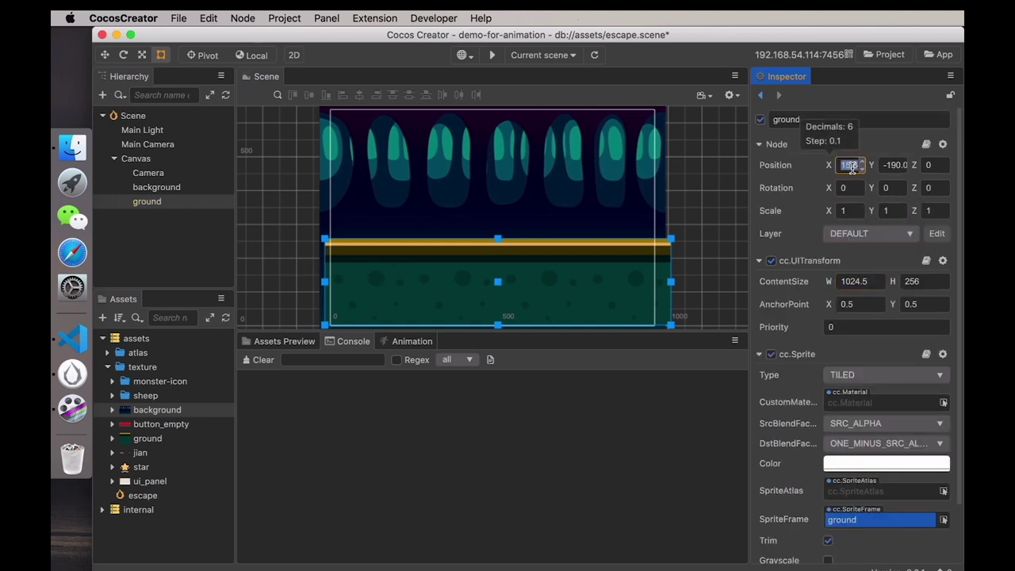
type("0")
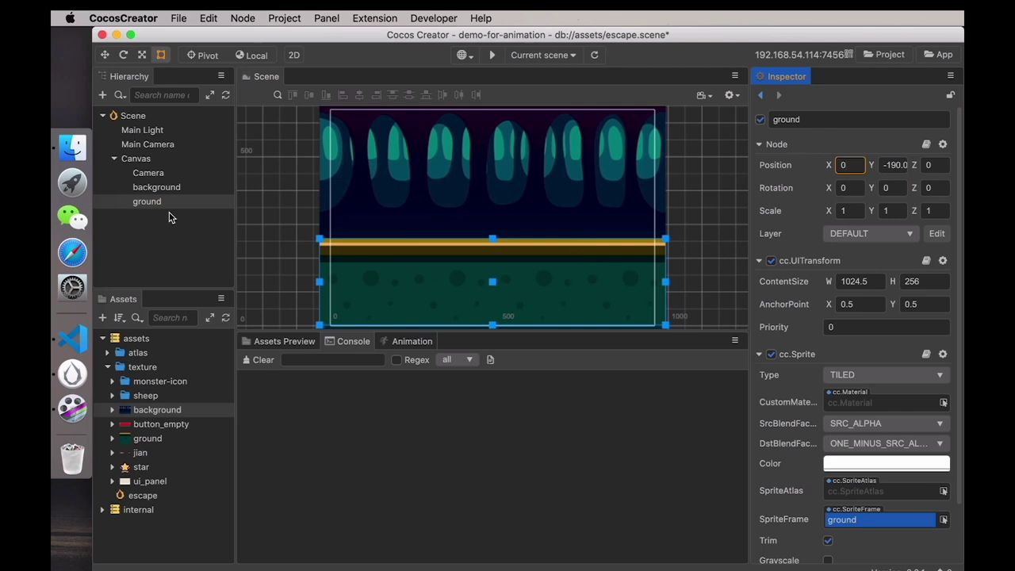
Try raising the ground strip with the Move tool, undo it, and deselect
left_click(181, 256)
key("w")
left_click(477, 298)
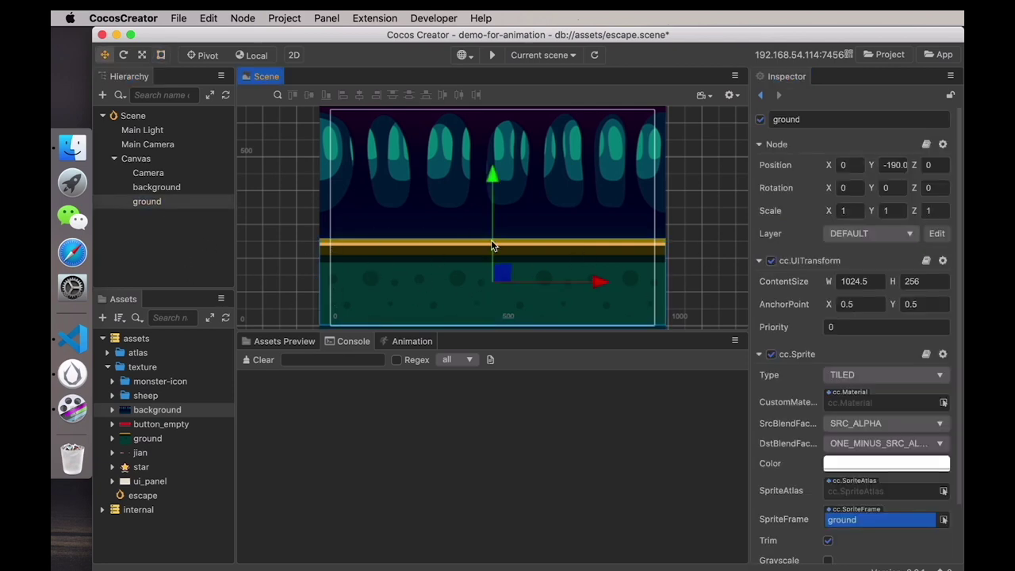
mouse_move(494, 182)
left_mouse_down()
mouse_move(497, 143)
mouse_move(501, 174)
left_mouse_up()
key("super+z")
left_click(187, 244)
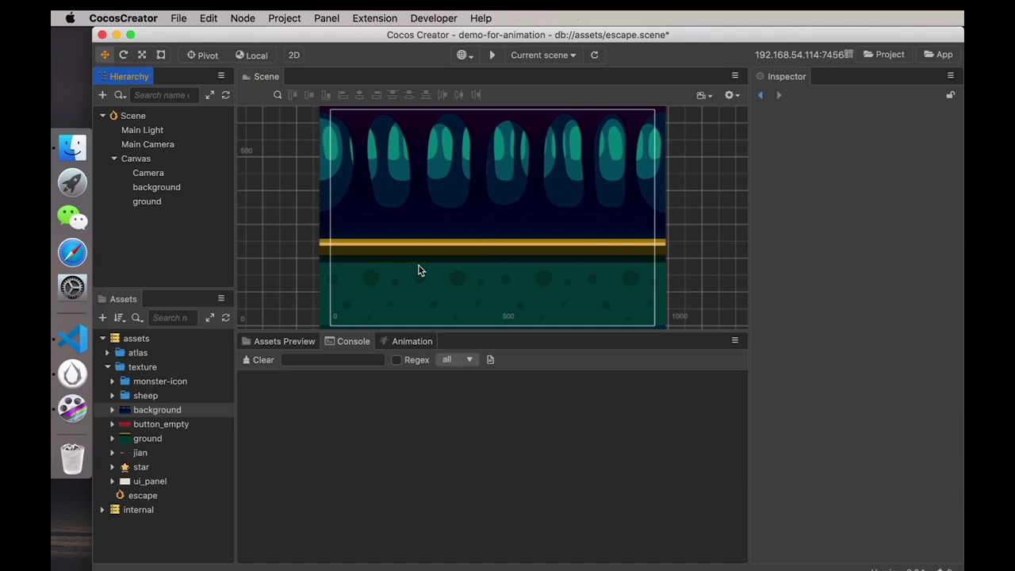
Lower the ground strip to the scene's bottom edge and expand the sheep texture folder
left_click(137, 203)
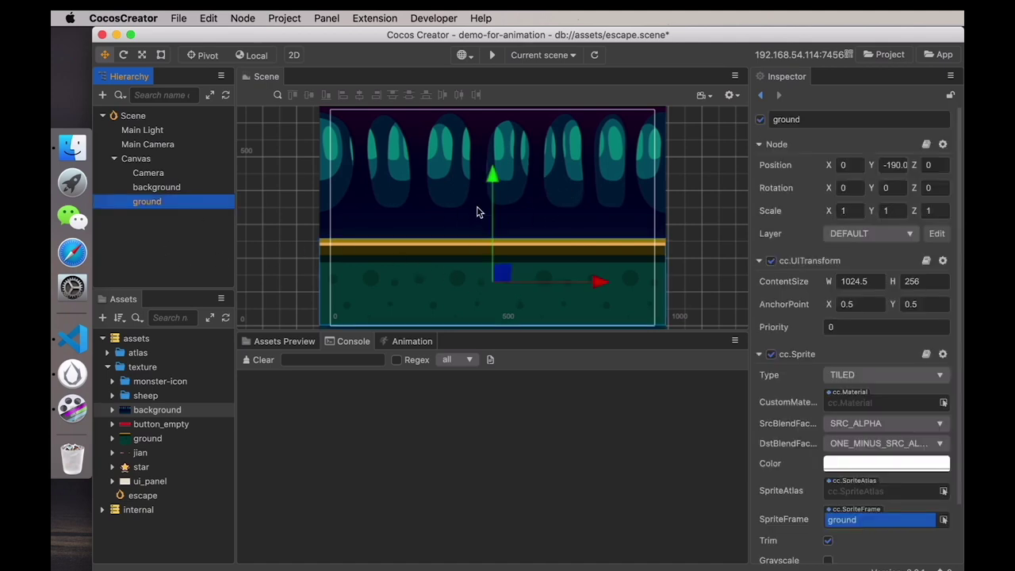
left_click_drag(491, 185, 493, 221)
left_click(166, 234)
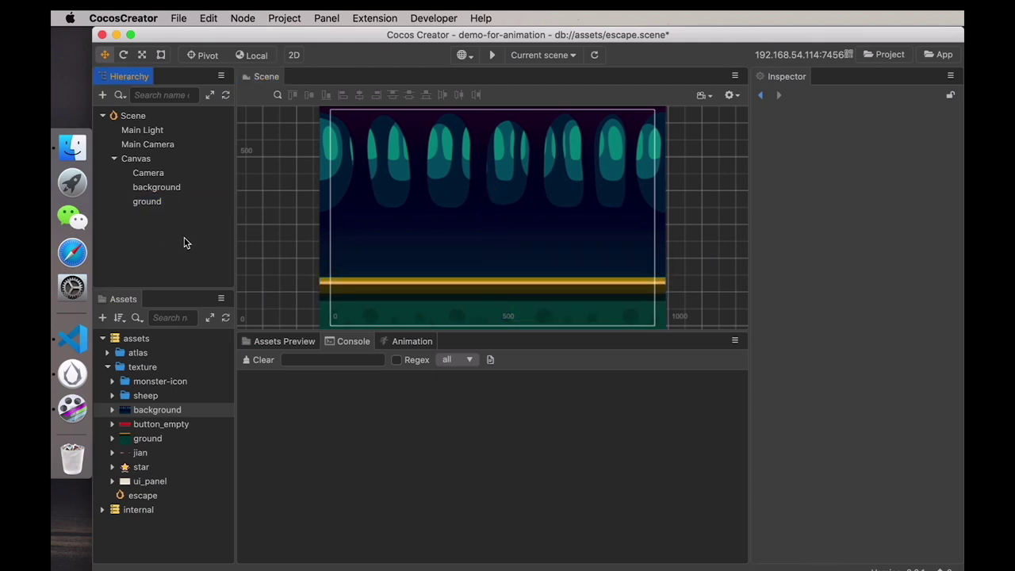
left_click(112, 395)
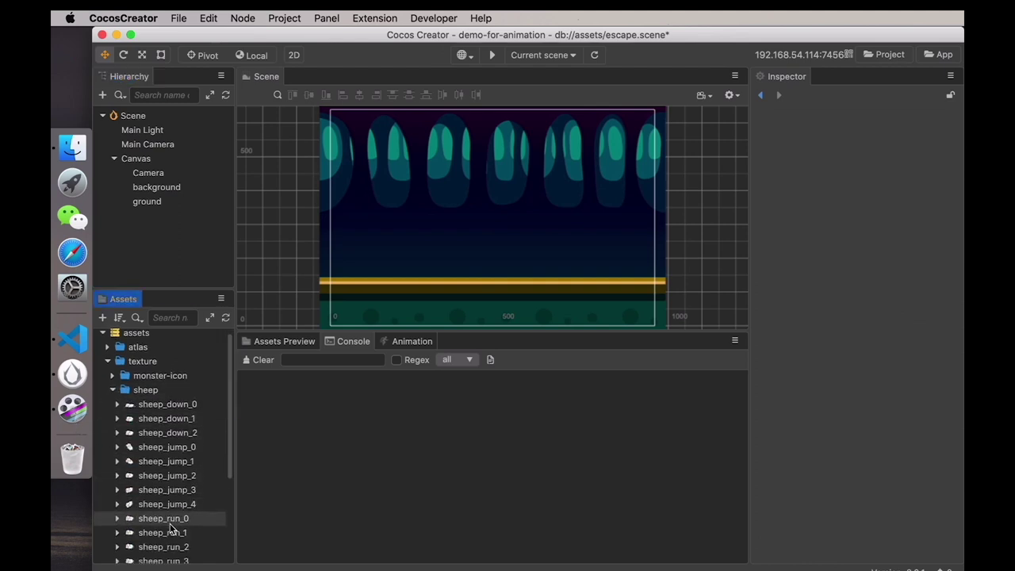
Preview the sheep_run, sheep_jump and sheep_down textures in Assets
scroll(190, 523, "down", 1)
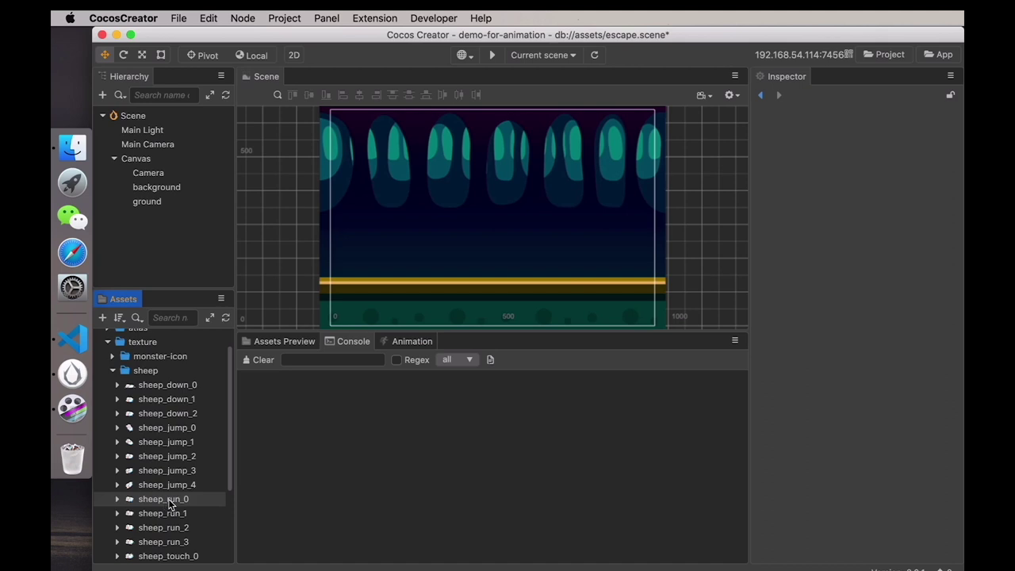
left_click(169, 501)
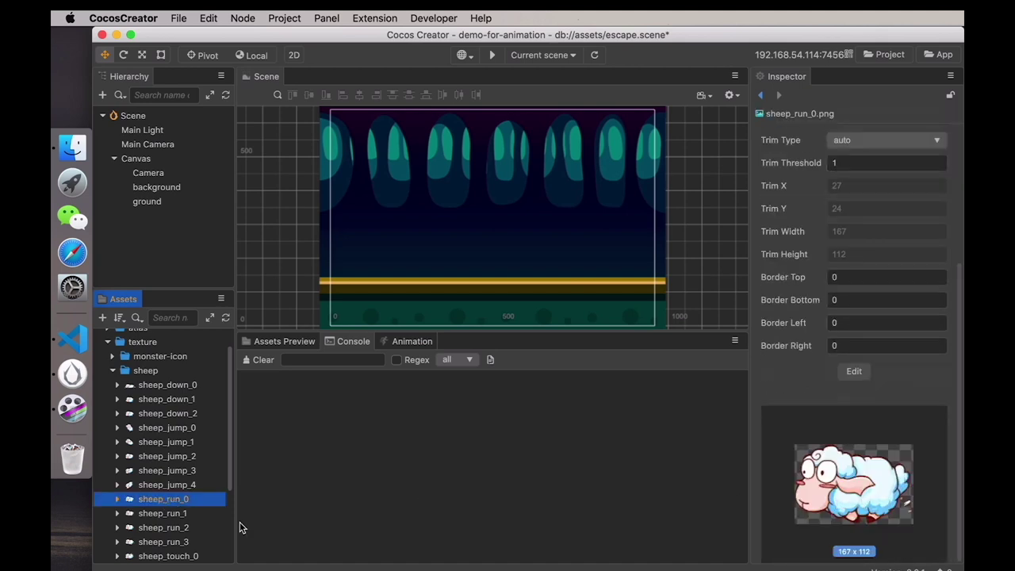
left_click(182, 516)
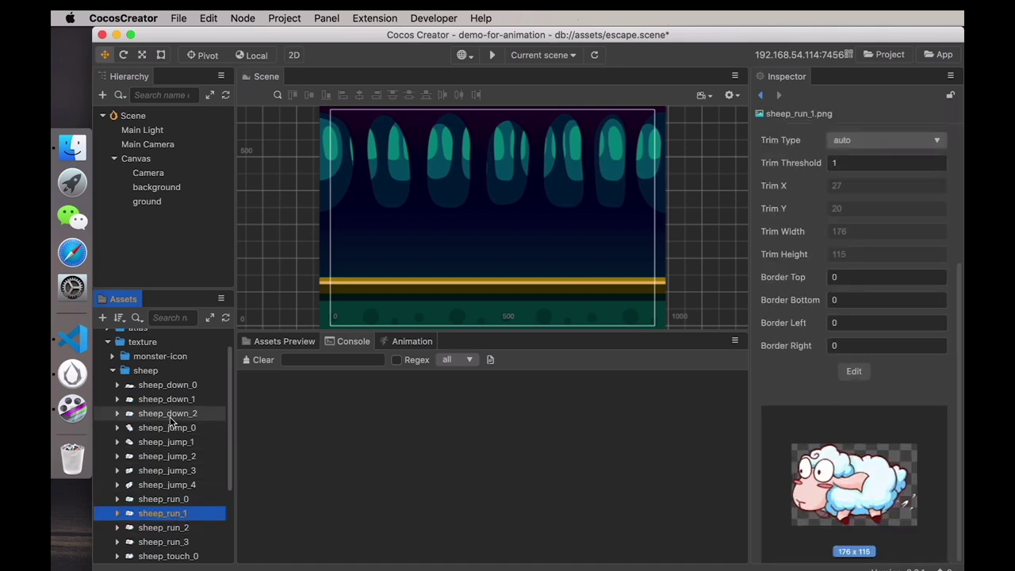
scroll(167, 516, "down", 1)
left_click(174, 506)
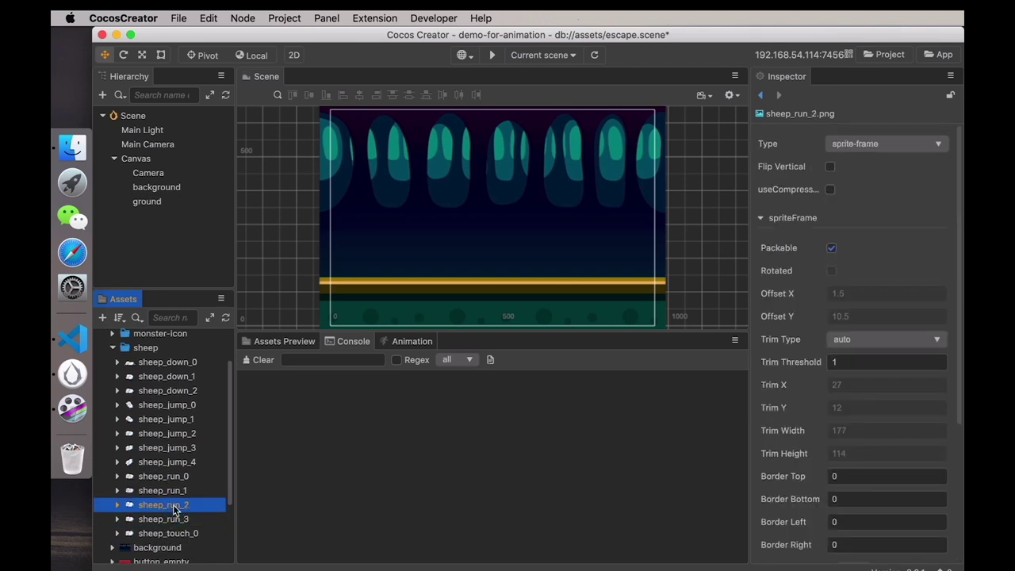
left_click(170, 476)
left_click(168, 461)
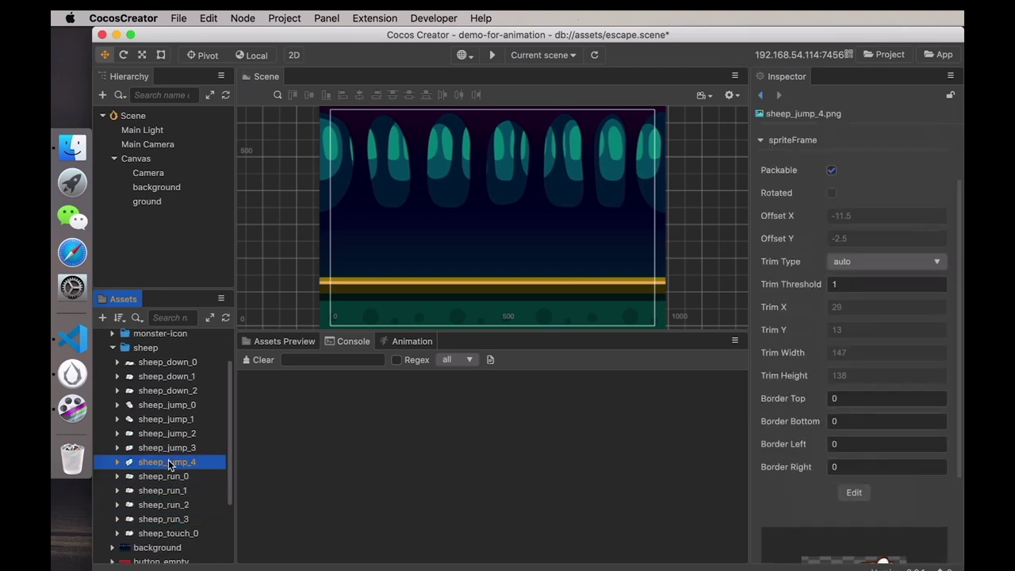
left_click(177, 390)
scroll(855, 476, "down", 5)
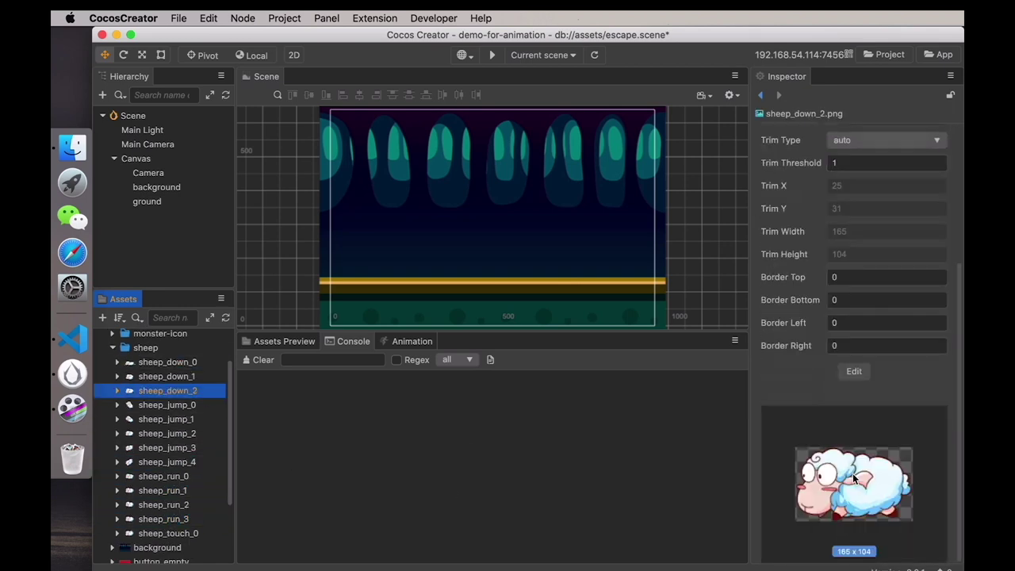
left_click(183, 376)
scroll(841, 463, "down", 5)
Add sheep_down_2 as a sprite under Canvas and lower it to Y -124.6
left_click(168, 392)
left_click_drag(169, 390, 152, 208)
left_click_drag(491, 113, 494, 153)
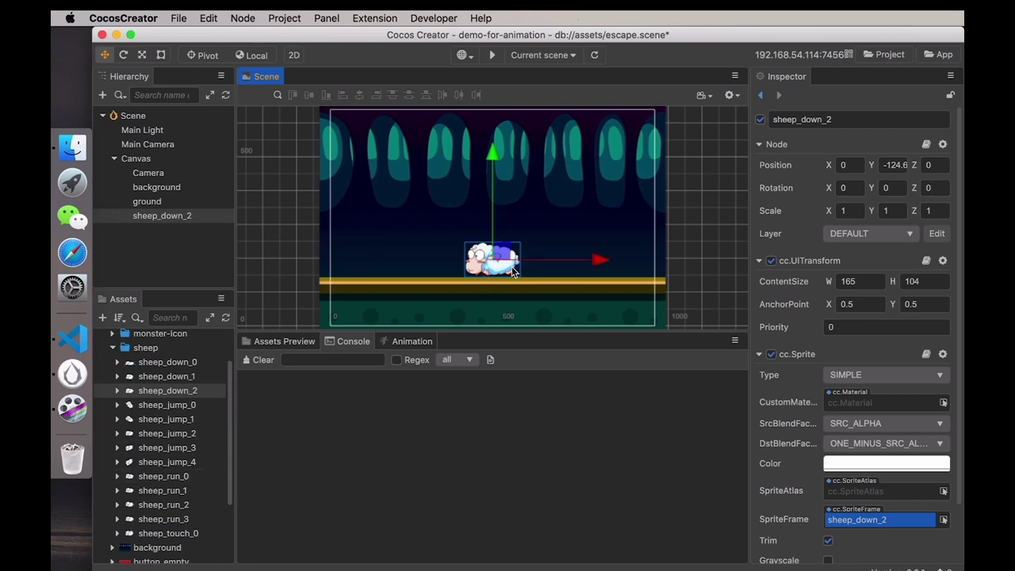
left_click(181, 240)
left_click(162, 216)
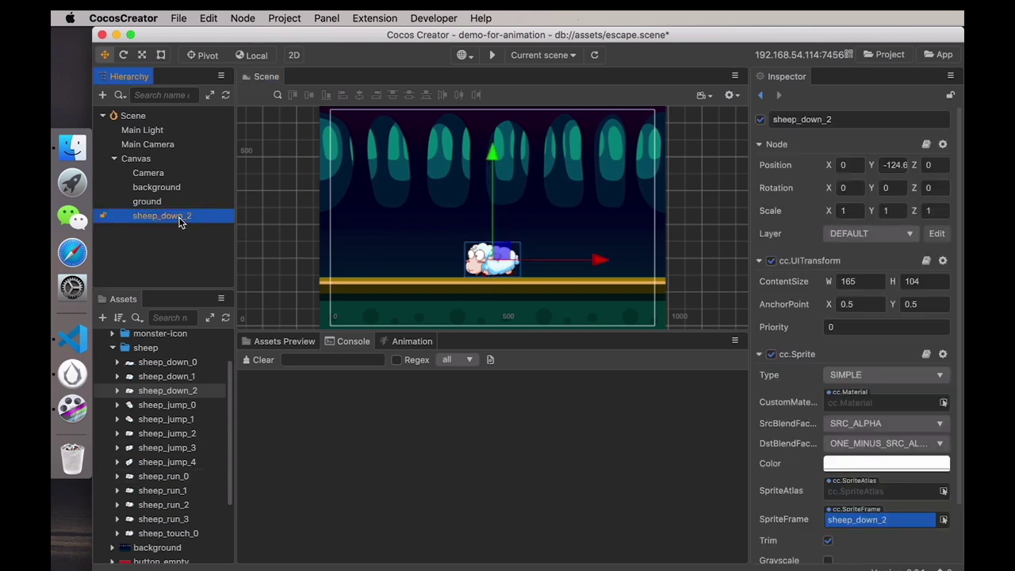